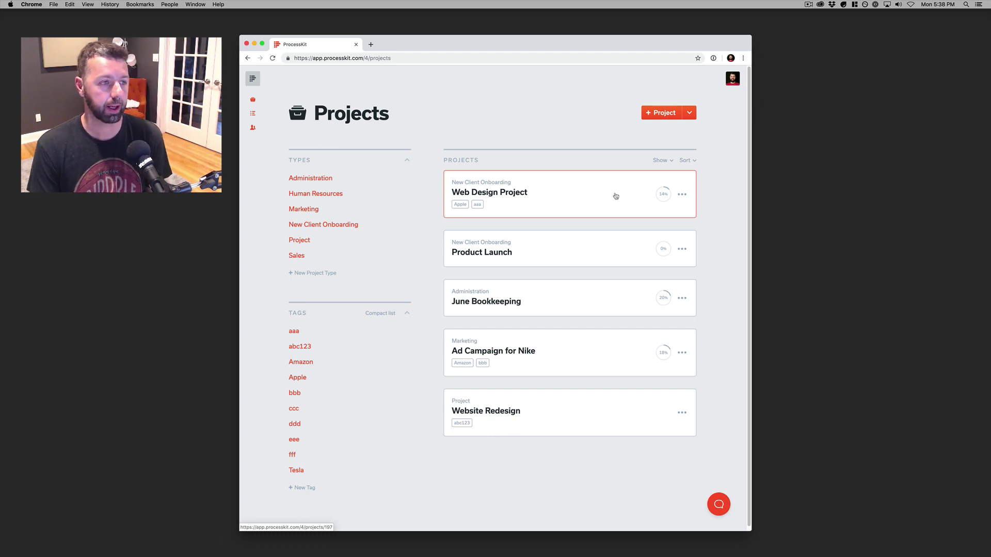
Create a project of type Project titled "New Project" that everyone can see.
{"action": "left_click", "coordinate": [661, 113]}
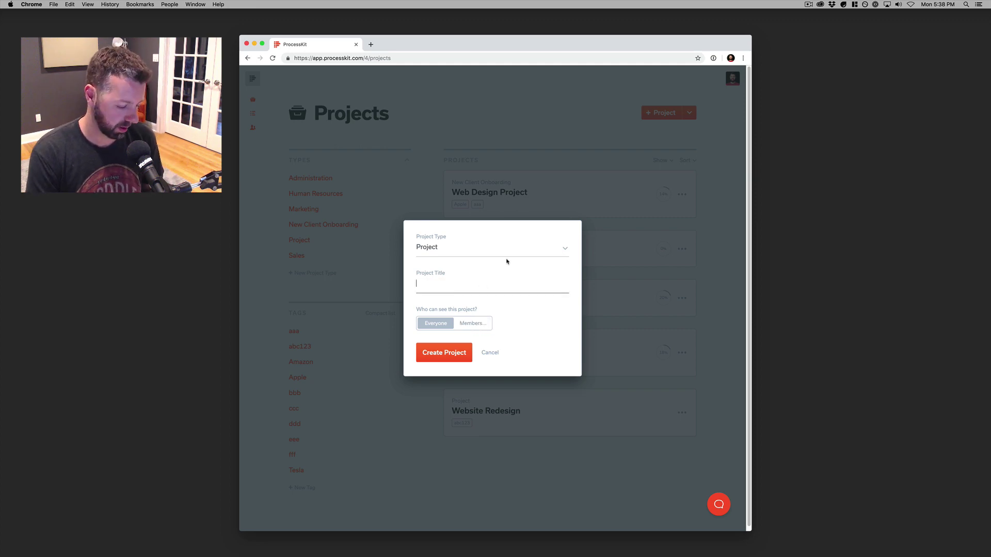
{"action": "type", "text": "New Projecty"}
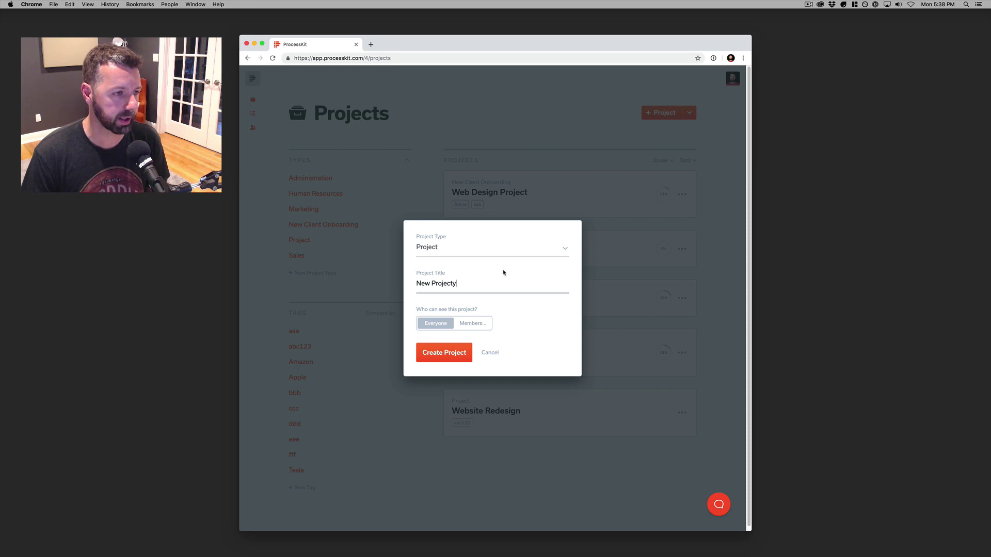
{"action": "key", "text": "BackSpace"}
{"action": "left_click", "coordinate": [477, 328]}
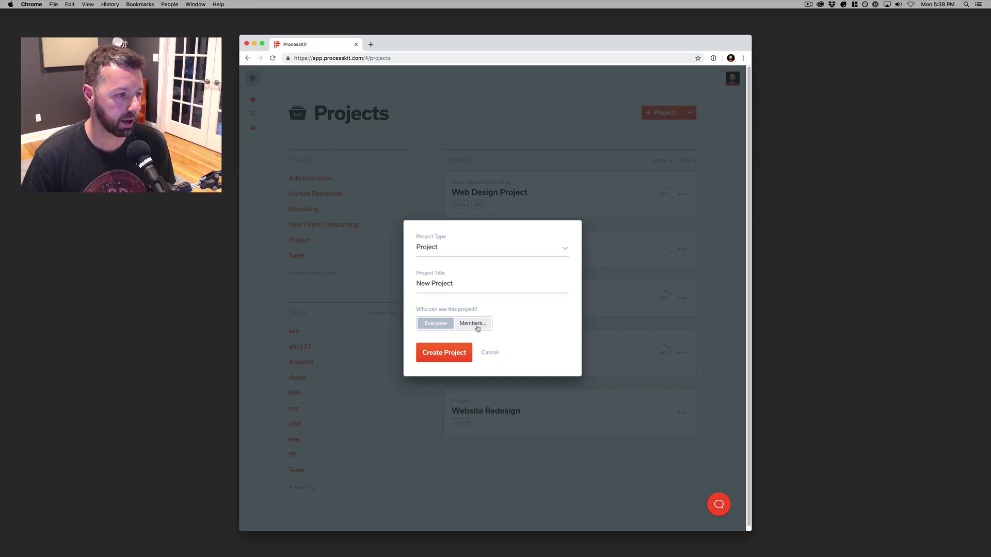
{"action": "left_click", "coordinate": [435, 358]}
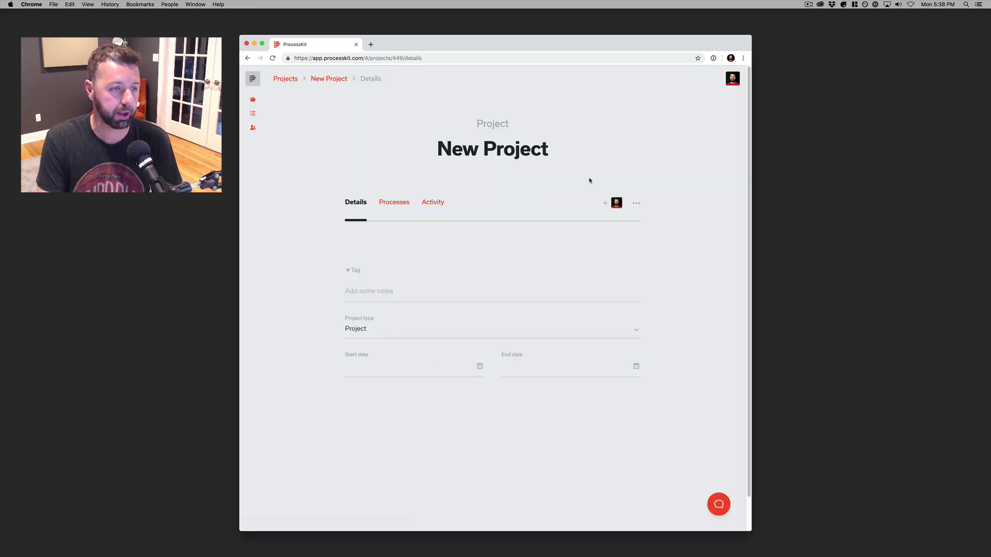
Review the people who can be added as members of New Project, then close the member list.
{"action": "left_click", "coordinate": [606, 204]}
{"action": "left_click", "coordinate": [608, 234]}
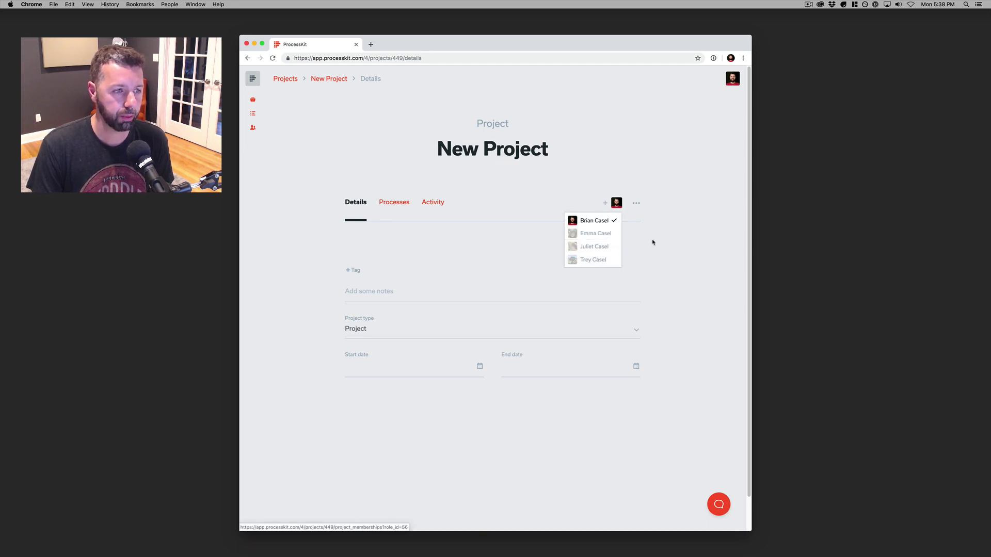
{"action": "left_click", "coordinate": [672, 255]}
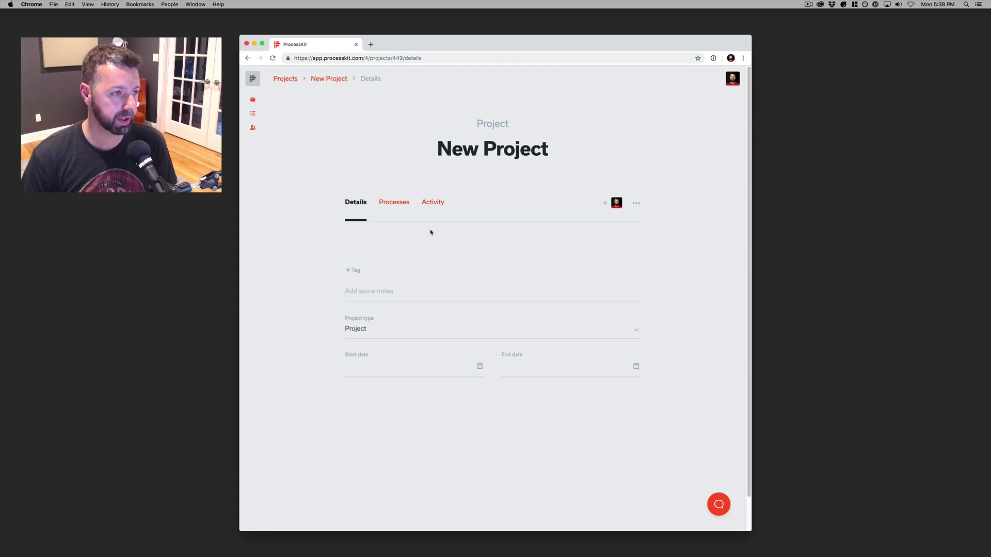
Add a process to New Project by copying the New Client Onboarding template, and look over its tasks.
{"action": "left_click", "coordinate": [390, 203]}
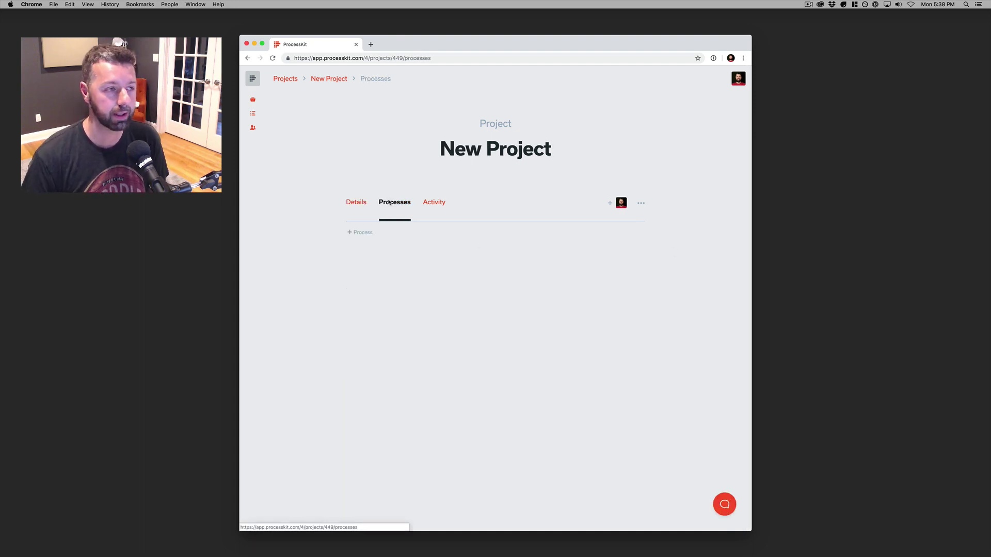
{"action": "left_click", "coordinate": [363, 232]}
{"action": "left_click", "coordinate": [392, 273]}
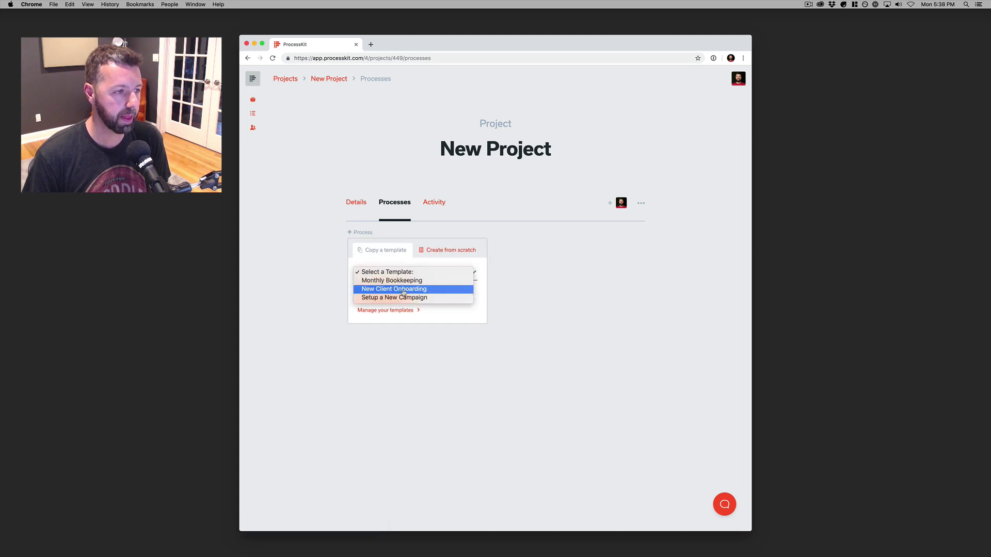
{"action": "left_click", "coordinate": [404, 290]}
{"action": "left_click", "coordinate": [388, 295]}
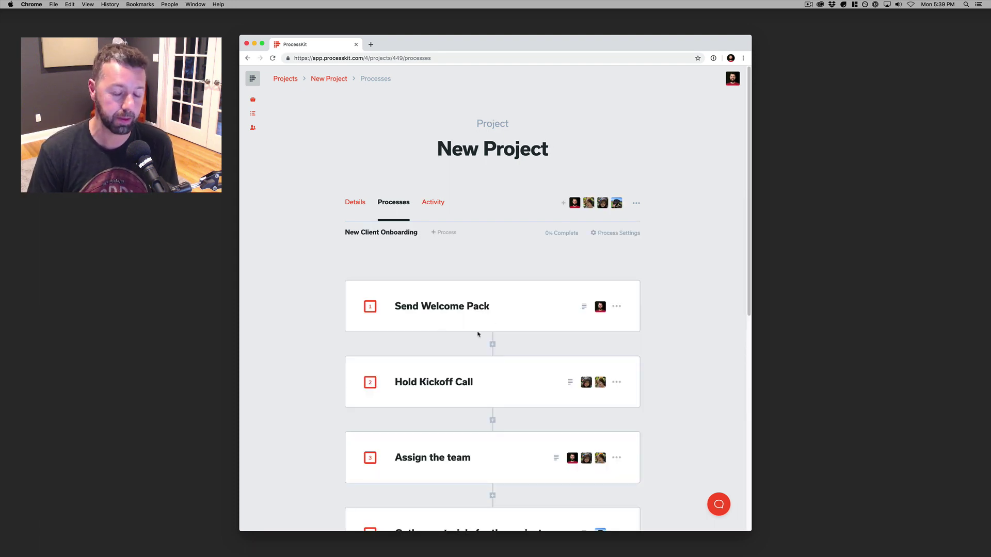
{"action": "scroll", "coordinate": [573, 341], "scroll_direction": "down", "scroll_amount": 1}
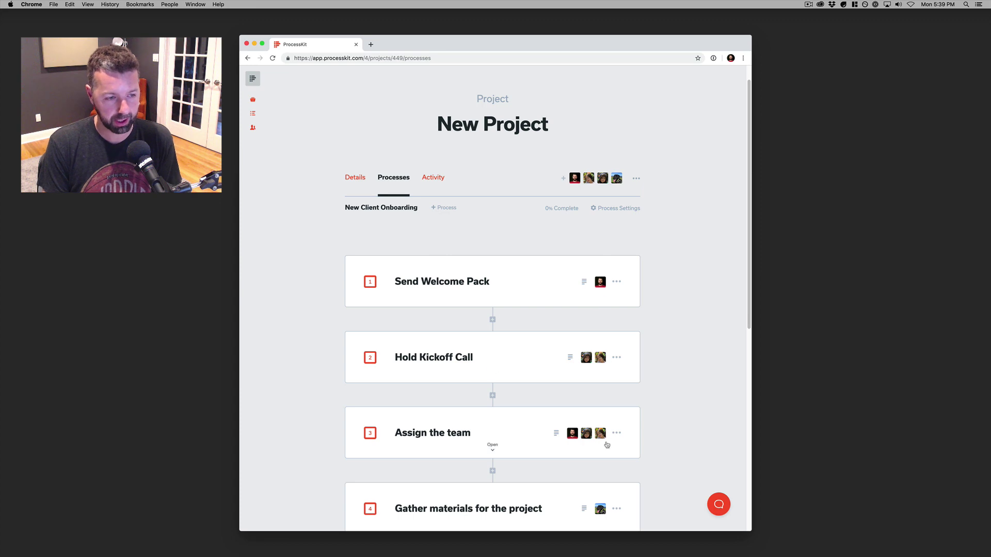
{"action": "scroll", "coordinate": [597, 222], "scroll_direction": "up", "scroll_amount": 1}
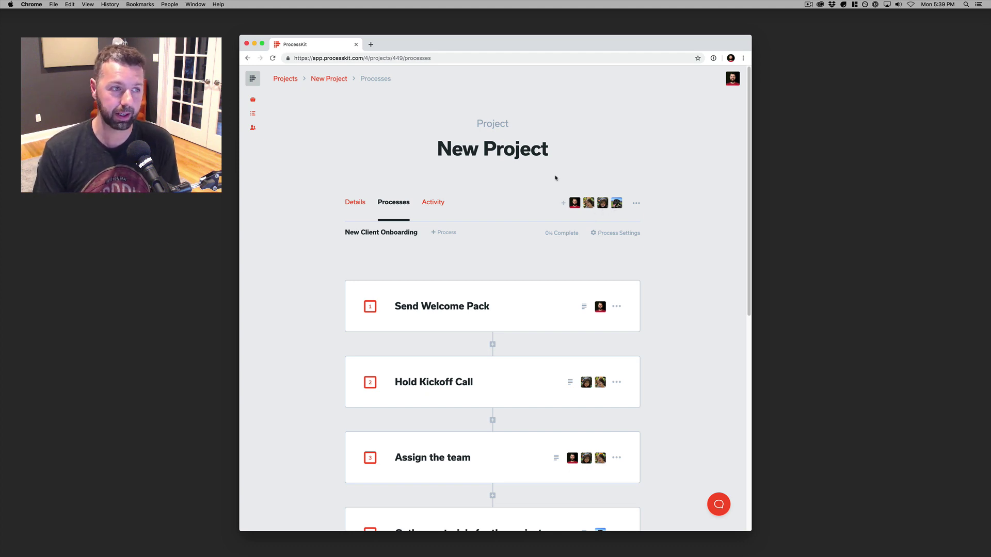
Create a New Client Onboarding project titled "The New York Mets" that everyone can see, and show its processes.
{"action": "left_click", "coordinate": [285, 78]}
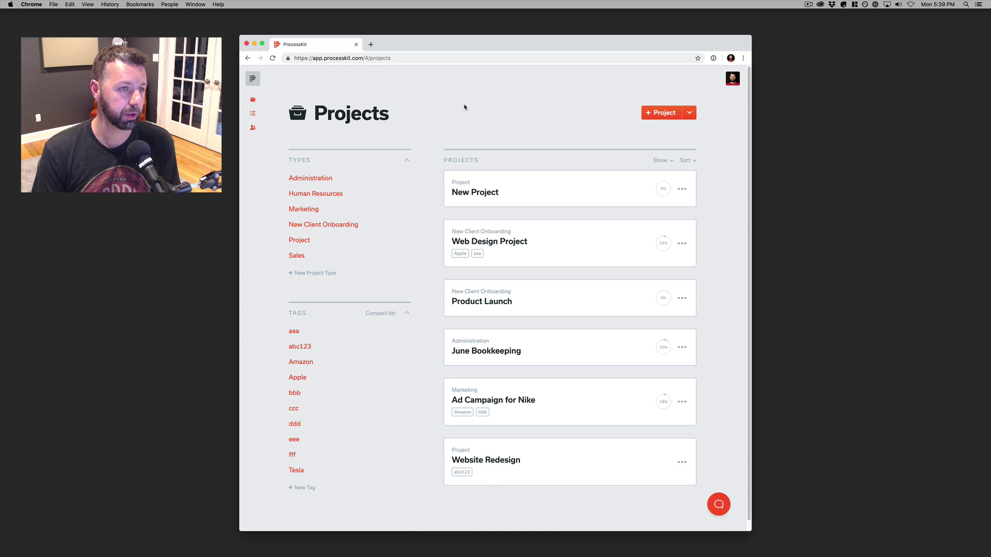
{"action": "scroll", "coordinate": [627, 175], "scroll_direction": "down", "scroll_amount": 1}
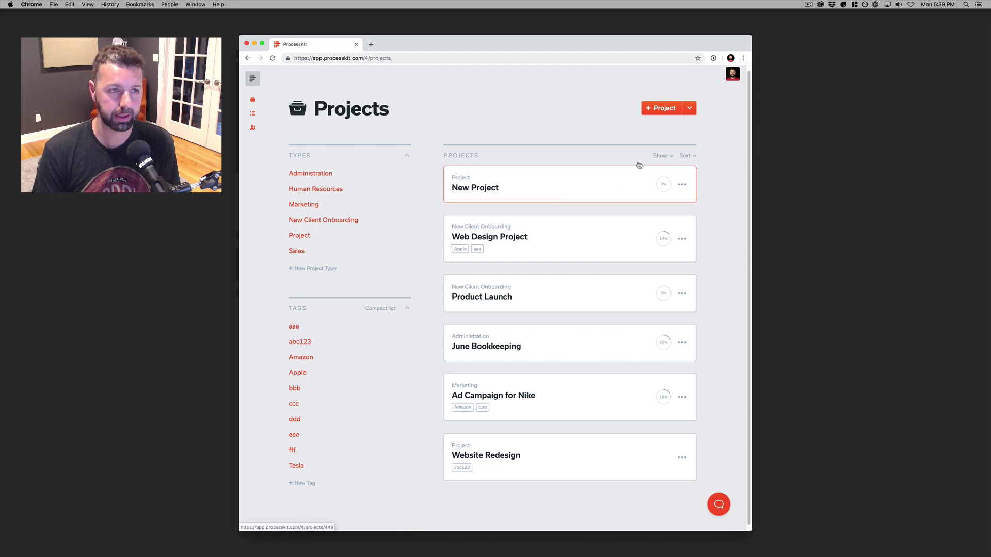
{"action": "left_click", "coordinate": [689, 109]}
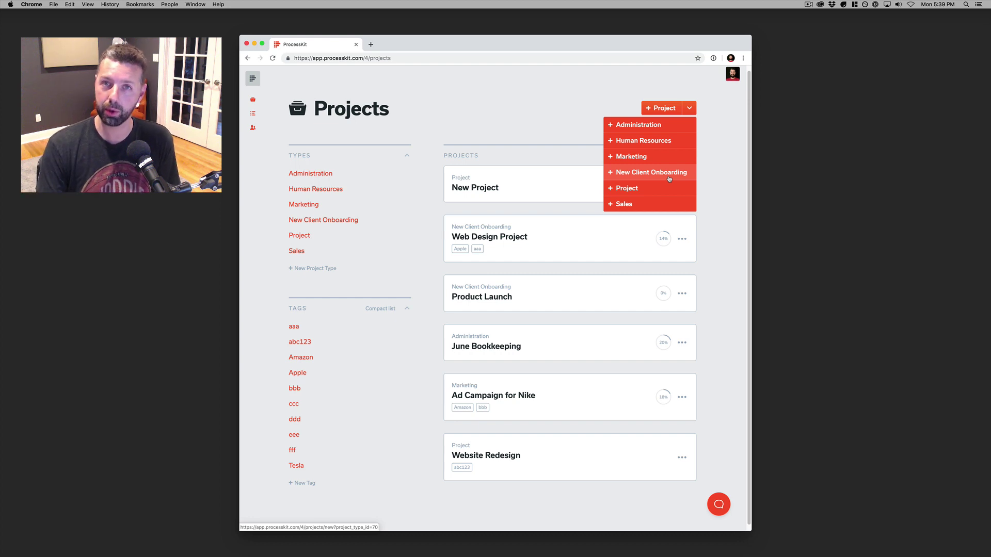
{"action": "left_click", "coordinate": [643, 176]}
{"action": "left_click", "coordinate": [466, 287]}
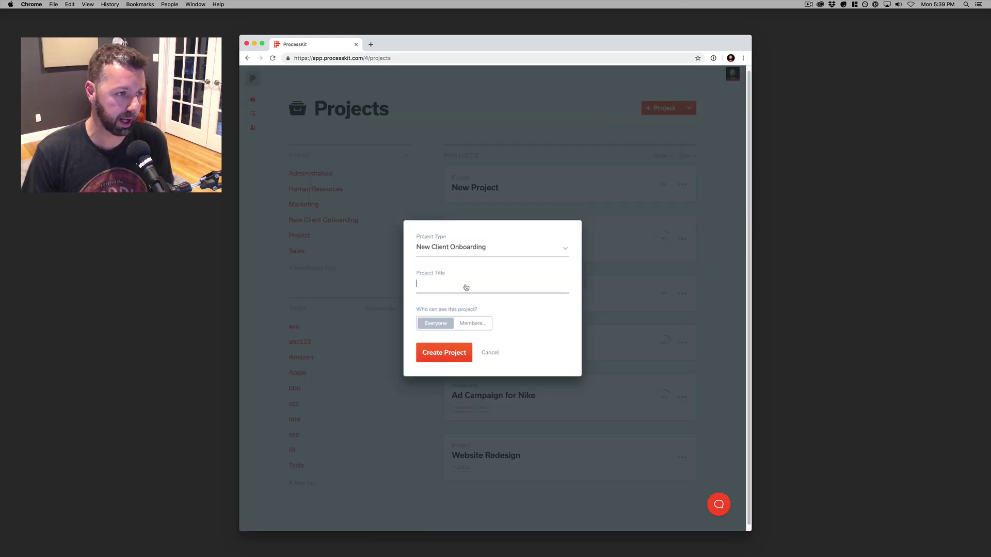
{"action": "type", "text": "The New"}
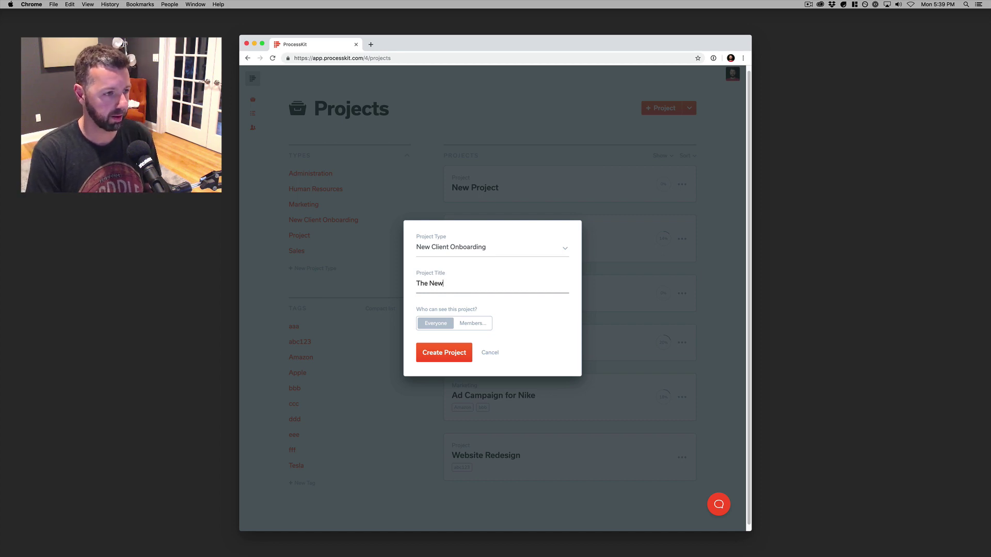
{"action": "type", "text": " York Mets"}
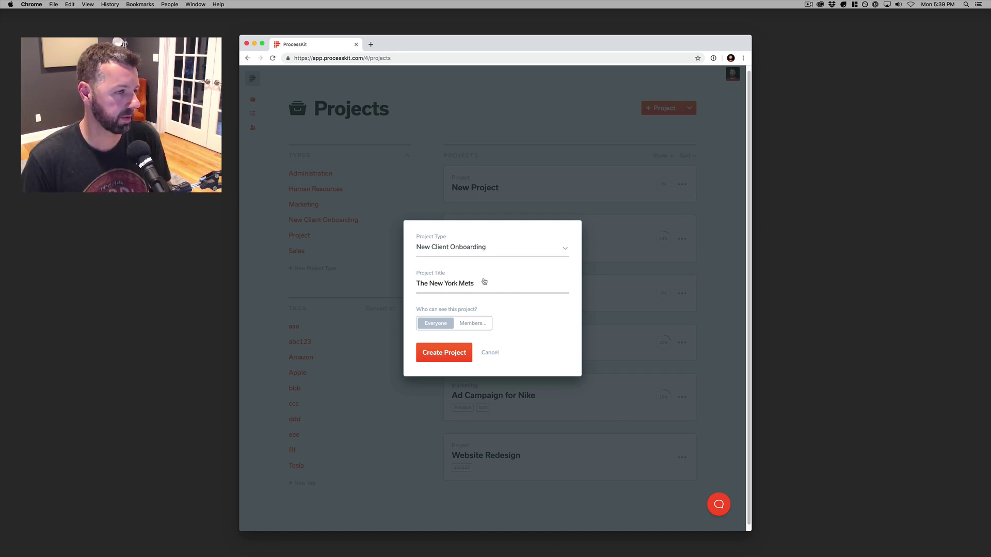
{"action": "left_click", "coordinate": [472, 323]}
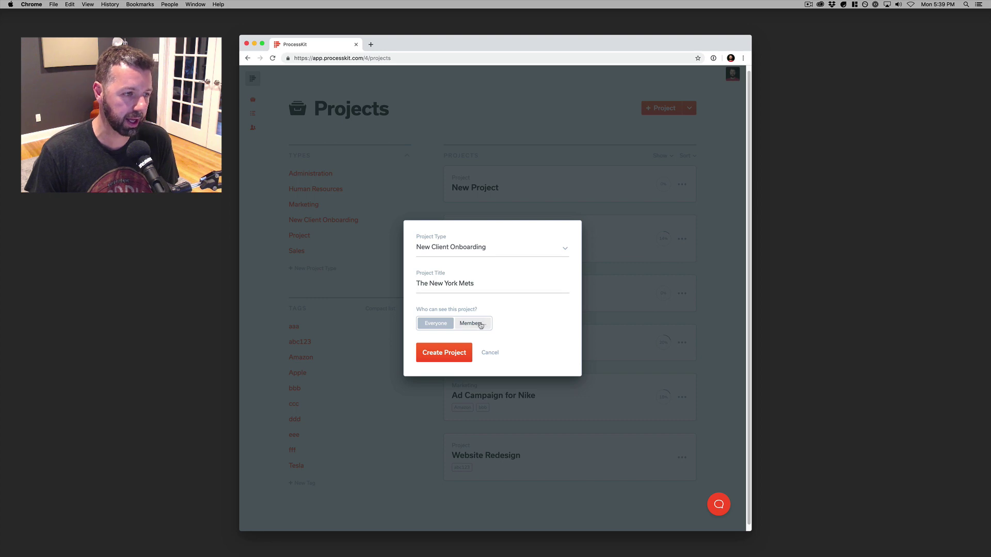
{"action": "left_click", "coordinate": [433, 363]}
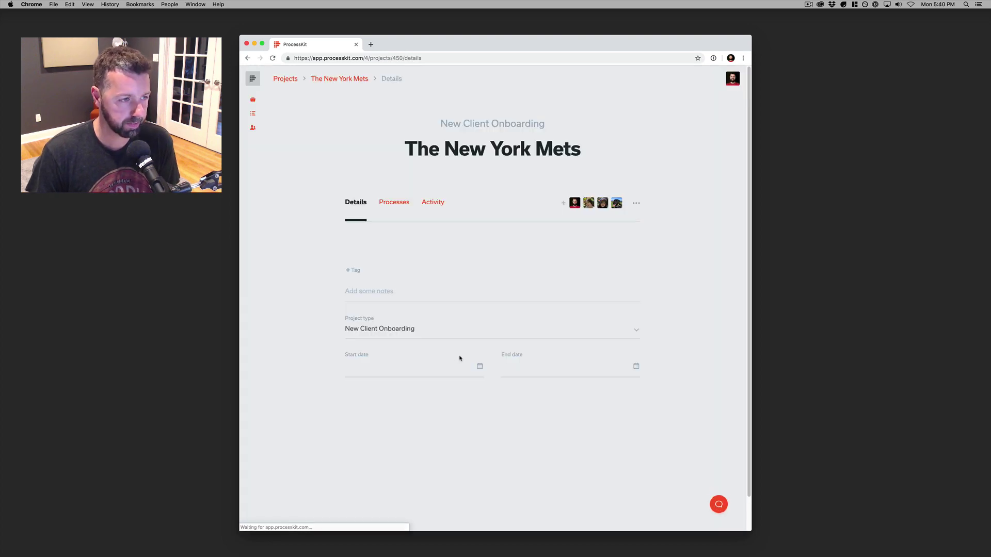
{"action": "left_click", "coordinate": [393, 204]}
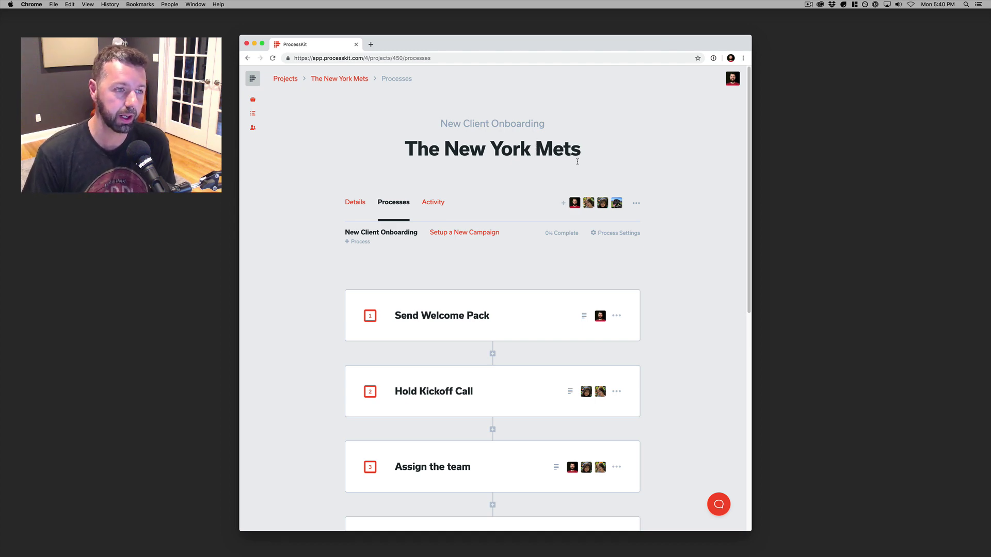
Examine the Members visibility option and its task-assignment help in a new project form, then dismiss the form.
{"action": "left_click", "coordinate": [286, 79]}
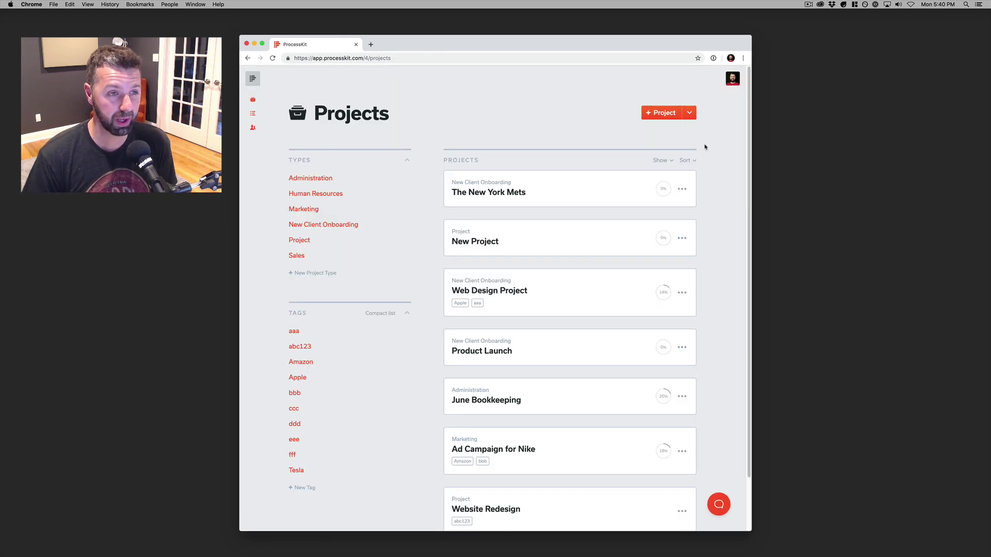
{"action": "left_click", "coordinate": [663, 112]}
{"action": "left_click", "coordinate": [451, 321]}
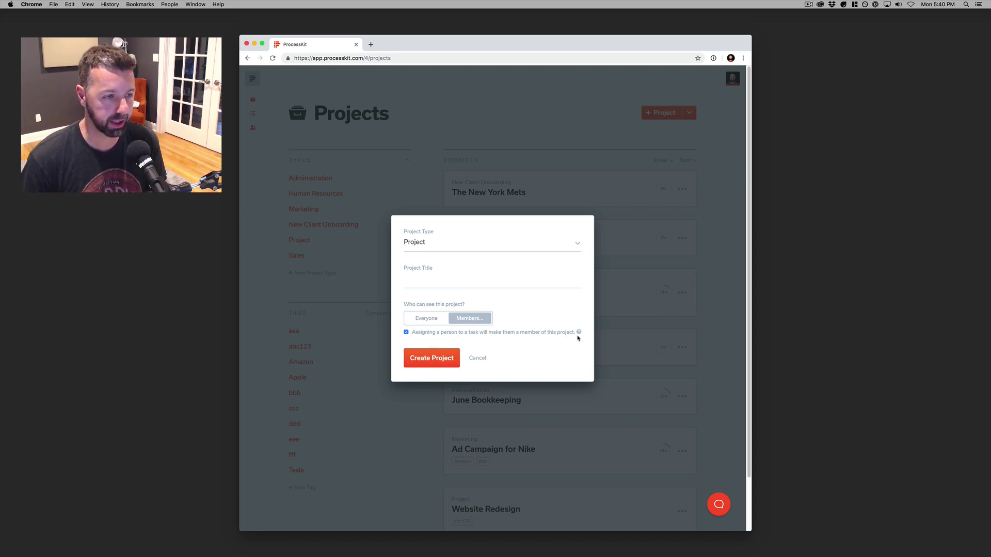
{"action": "mouse_move", "coordinate": [579, 333]}
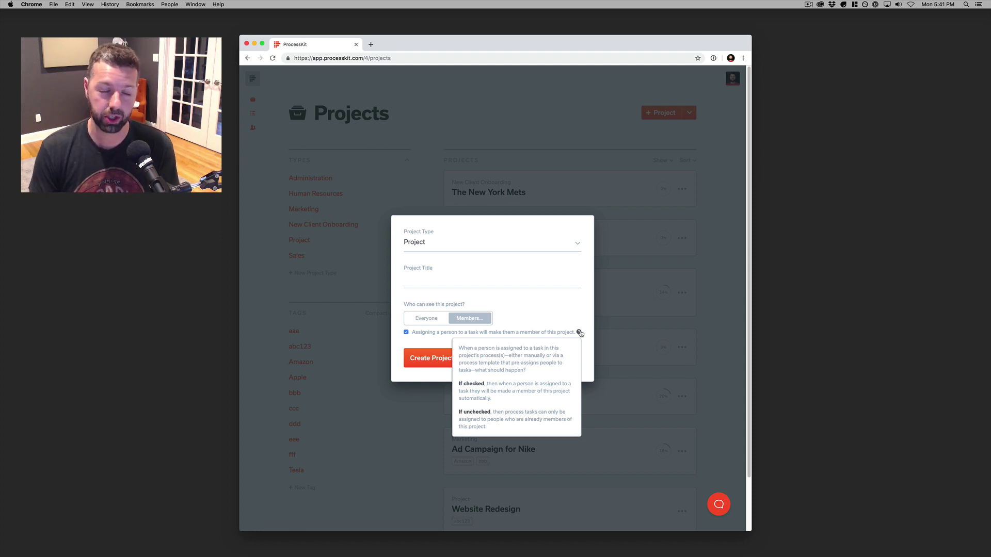
{"action": "left_click", "coordinate": [507, 282]}
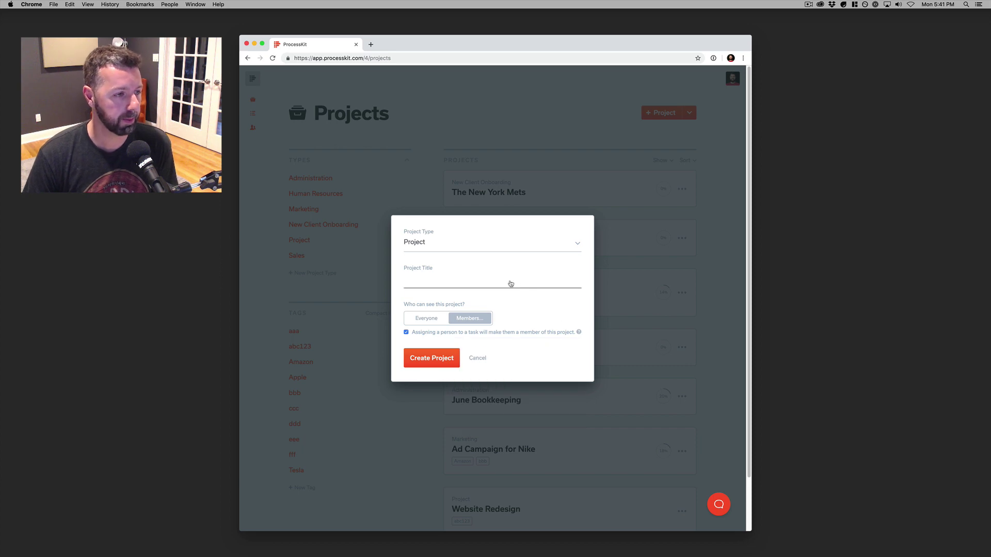
{"action": "left_click", "coordinate": [705, 308]}
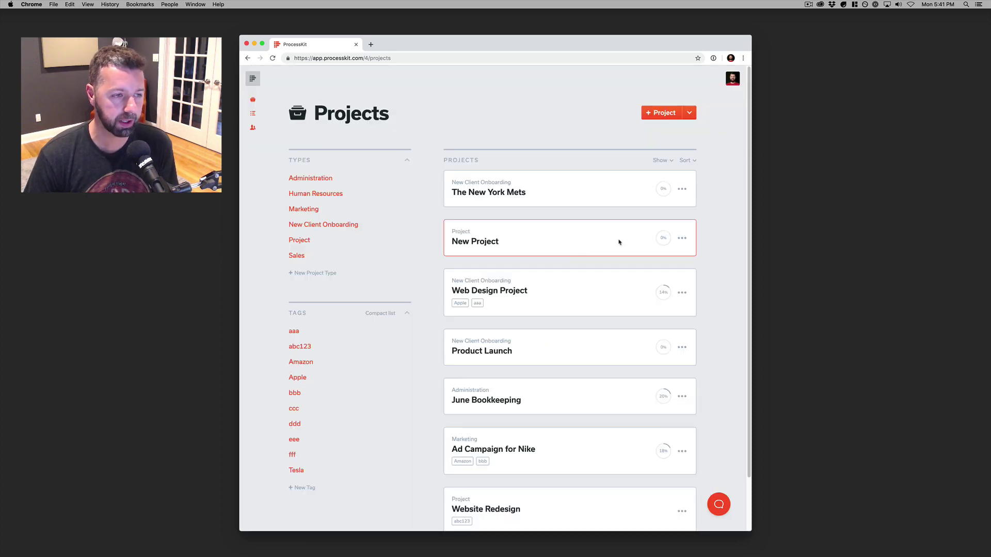
View the processes of the The New York Mets project and return to the projects list.
{"action": "left_click", "coordinate": [568, 199]}
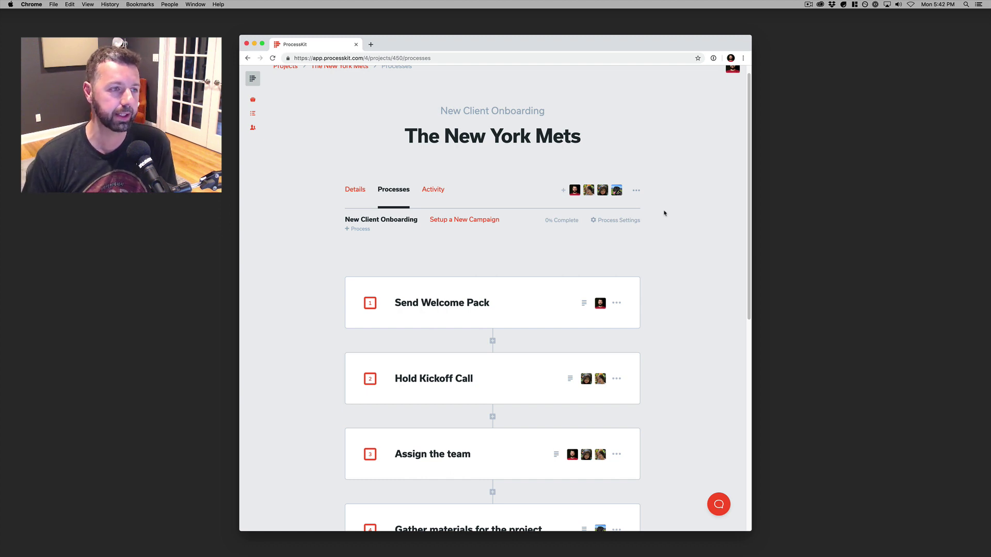
{"action": "scroll", "coordinate": [666, 211], "scroll_direction": "up", "scroll_amount": 1}
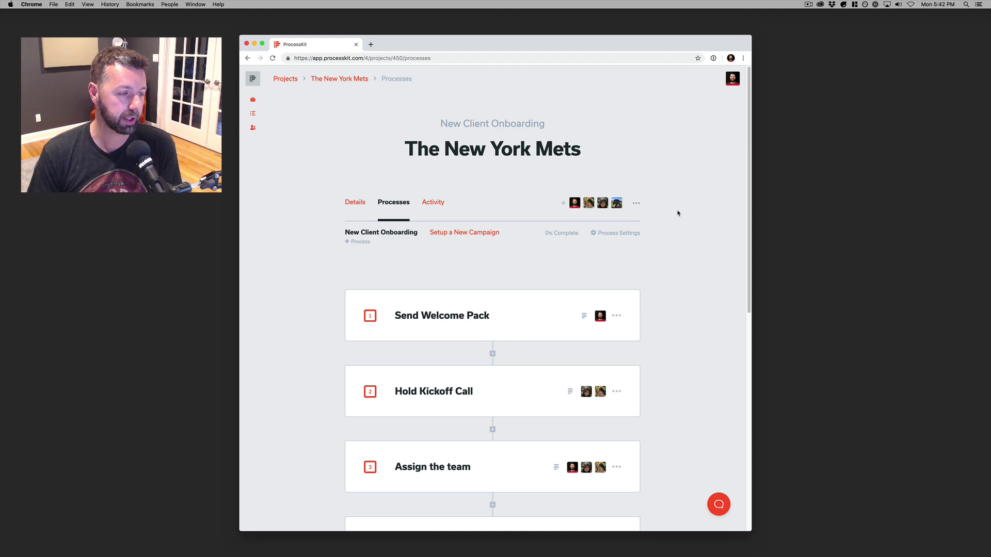
{"action": "left_click", "coordinate": [287, 79]}
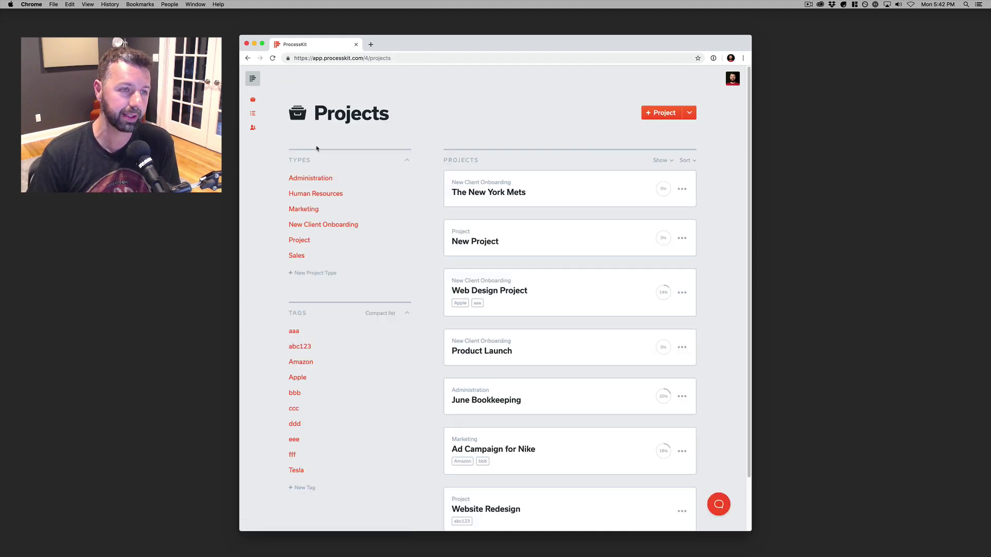